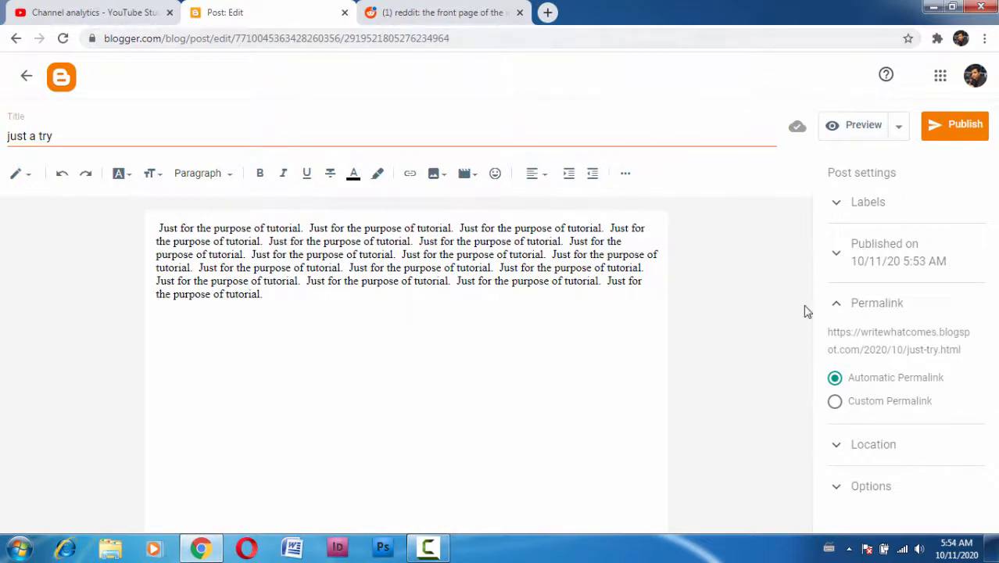
# Try the custom permalink option briefly, then return to the automatic permalink
pyautogui.click(841, 304)
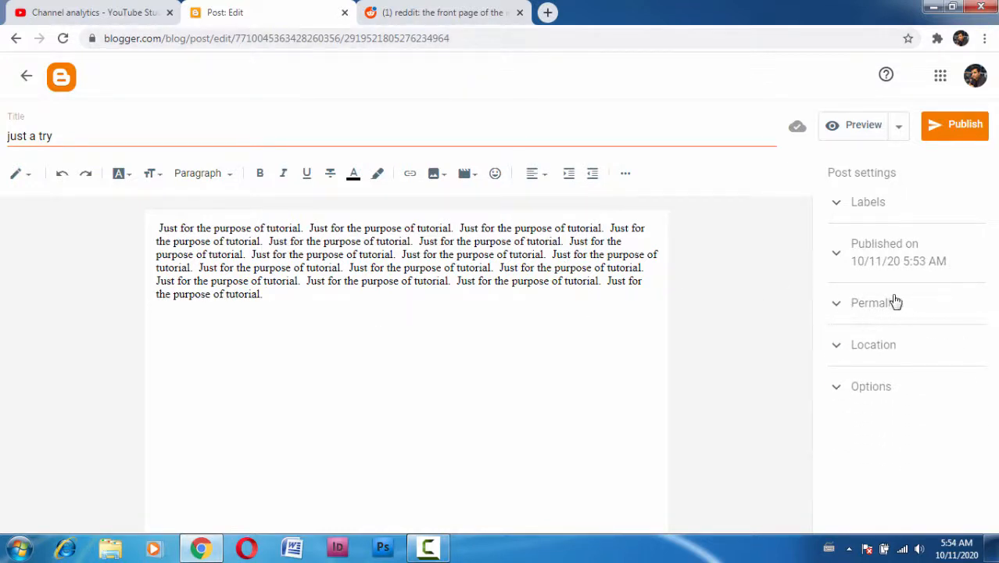
pyautogui.click(833, 310)
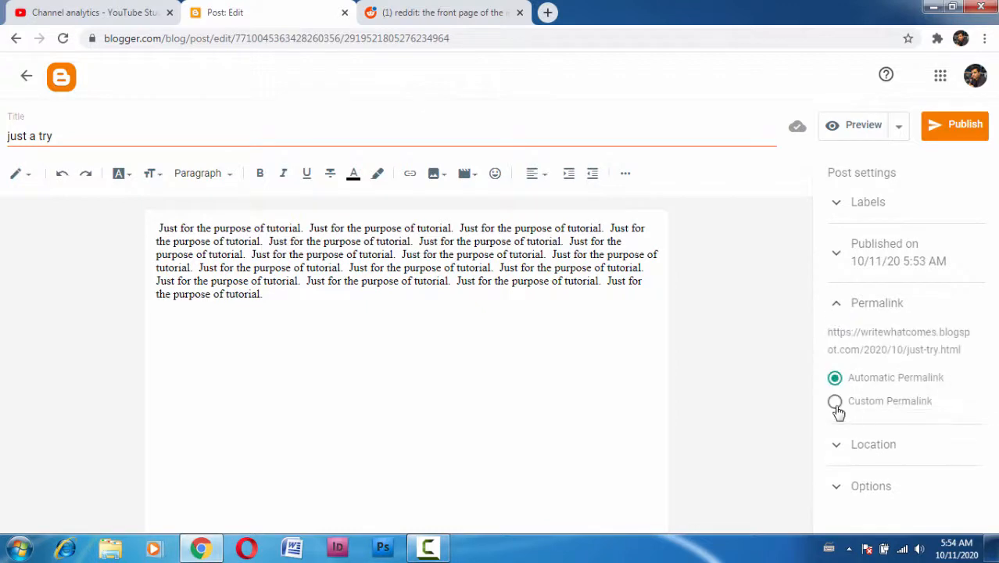
pyautogui.click(834, 401)
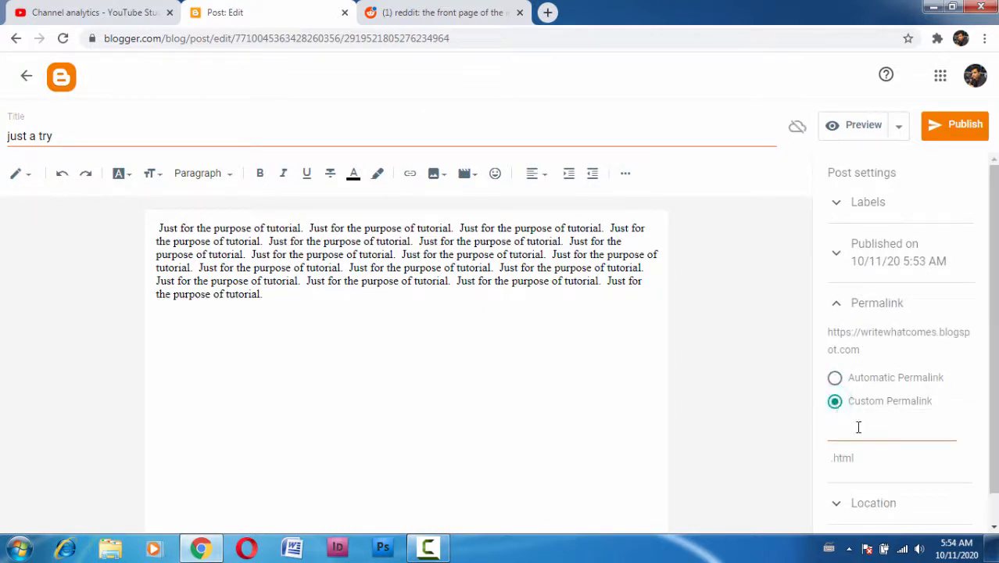
pyautogui.click(859, 429)
pyautogui.write('sdfsdfdf')
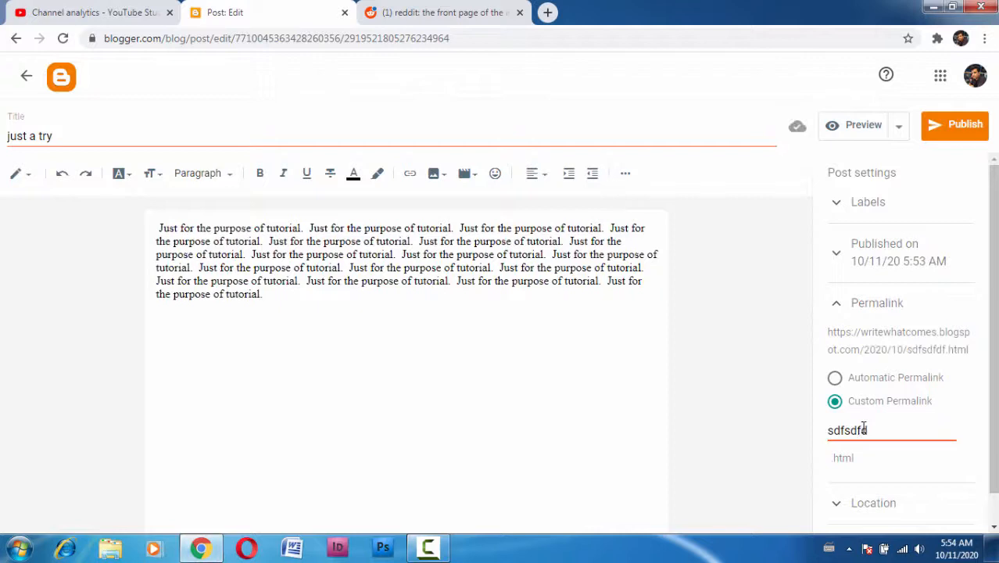
pyautogui.press('BackSpace')
pyautogui.press('BackSpace')
pyautogui.press('BackSpace')
pyautogui.press('BackSpace')
pyautogui.press('BackSpace')
pyautogui.click(834, 377)
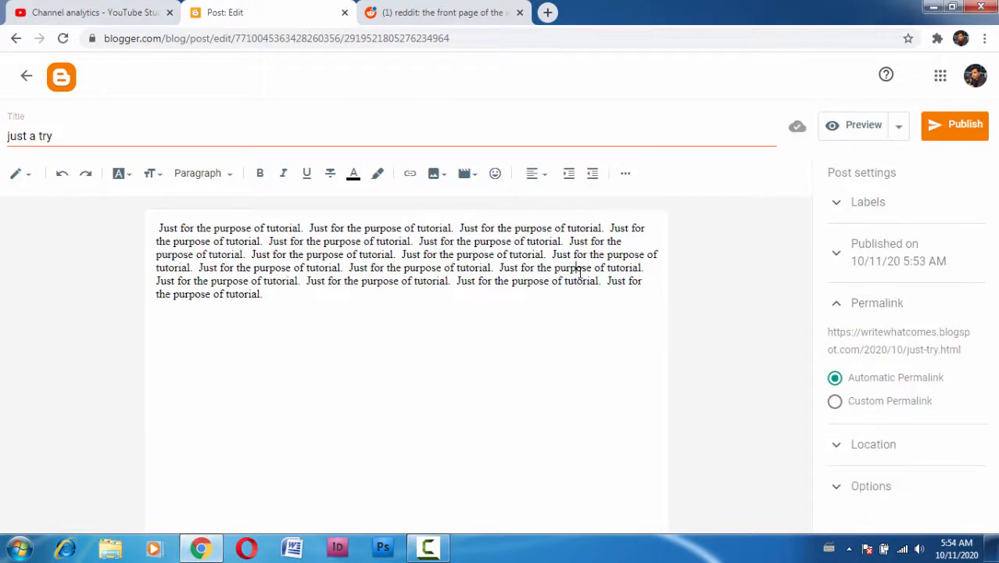
# Publish the 'just a try' post and confirm
pyautogui.click(955, 141)
pyautogui.click(556, 327)
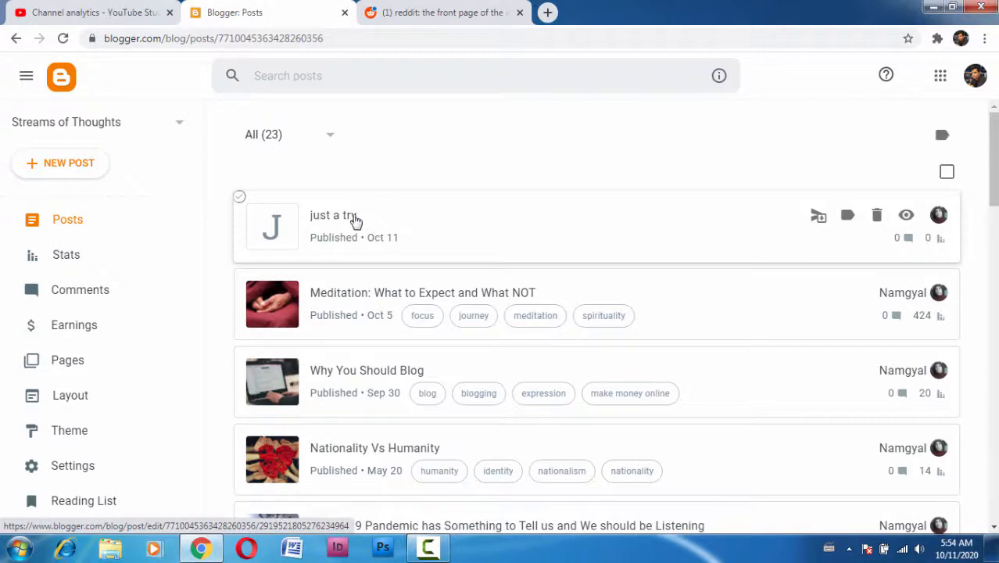
# Reopen 'just a try' and inspect its now-fixed permalink address in Post settings
pyautogui.click(328, 219)
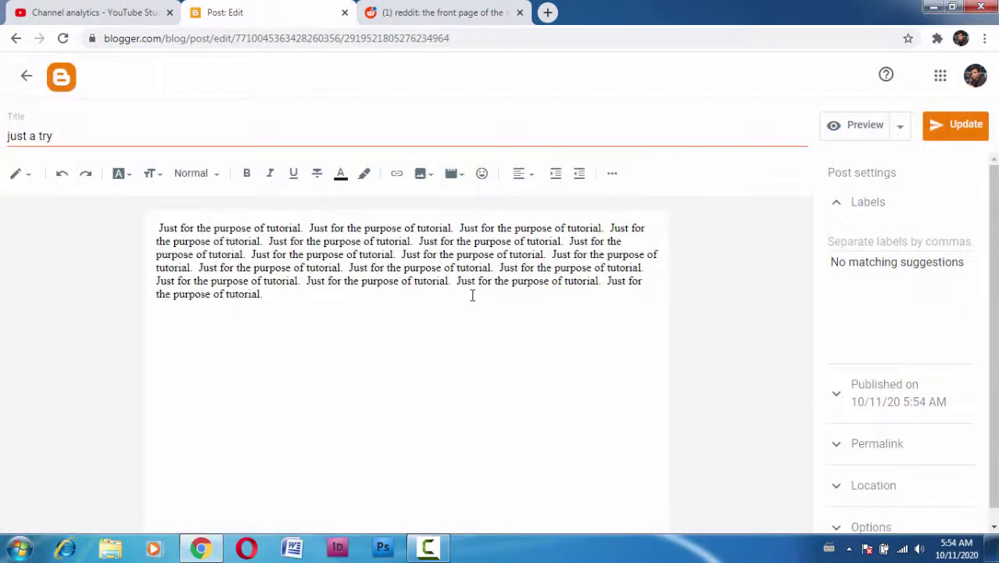
pyautogui.click(472, 294)
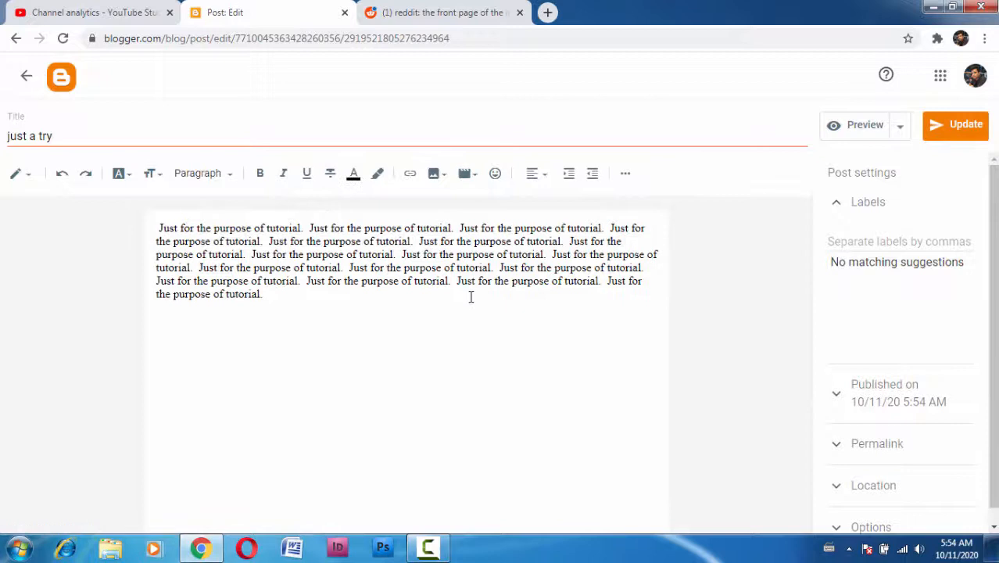
pyautogui.click(840, 443)
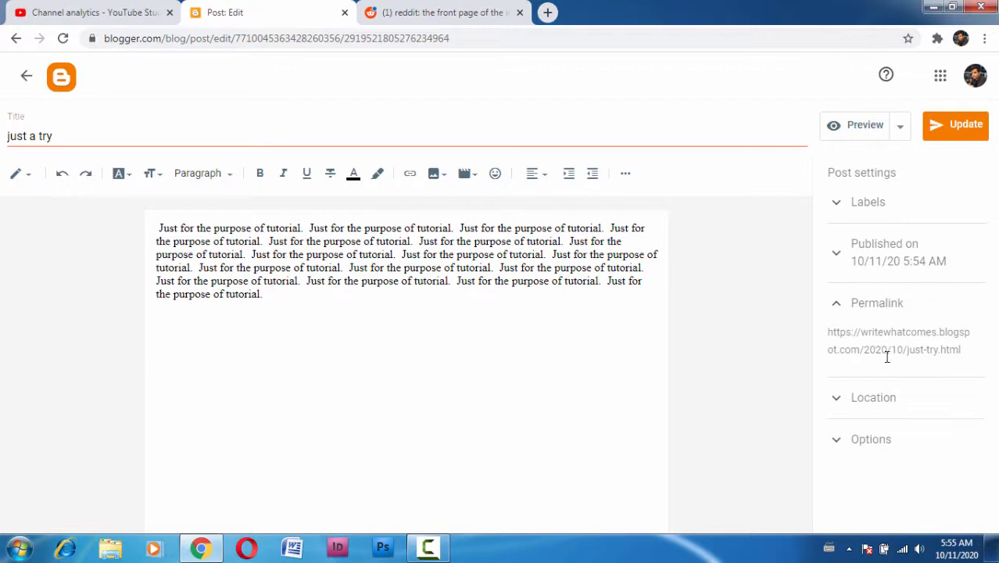
pyautogui.moveTo(875, 356); pyautogui.dragTo(922, 346)
pyautogui.click(881, 333)
pyautogui.moveTo(860, 332); pyautogui.dragTo(891, 332)
pyautogui.click(590, 254)
# Return to the posts list and revert 'just a try' to a draft
pyautogui.click(29, 78)
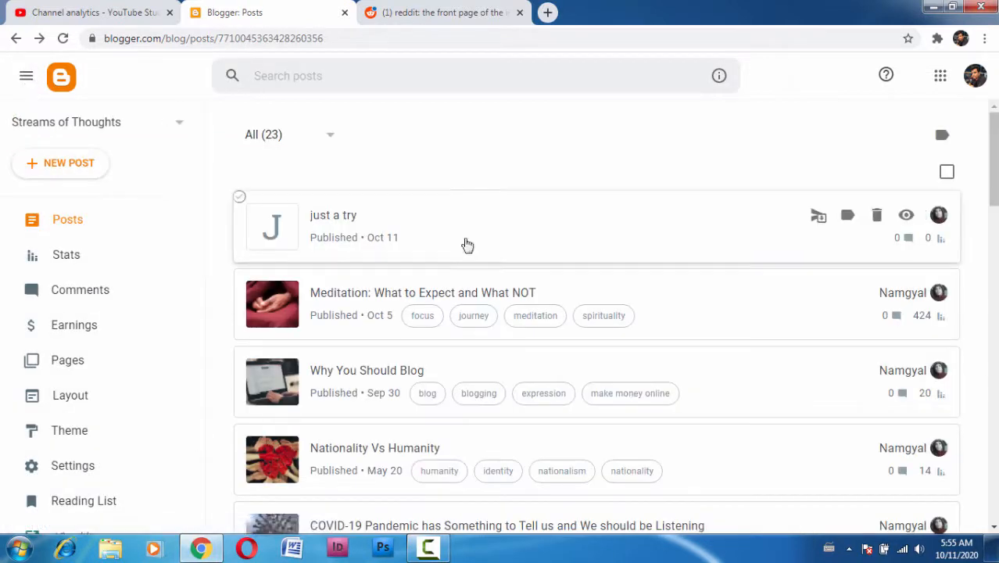
pyautogui.click(817, 215)
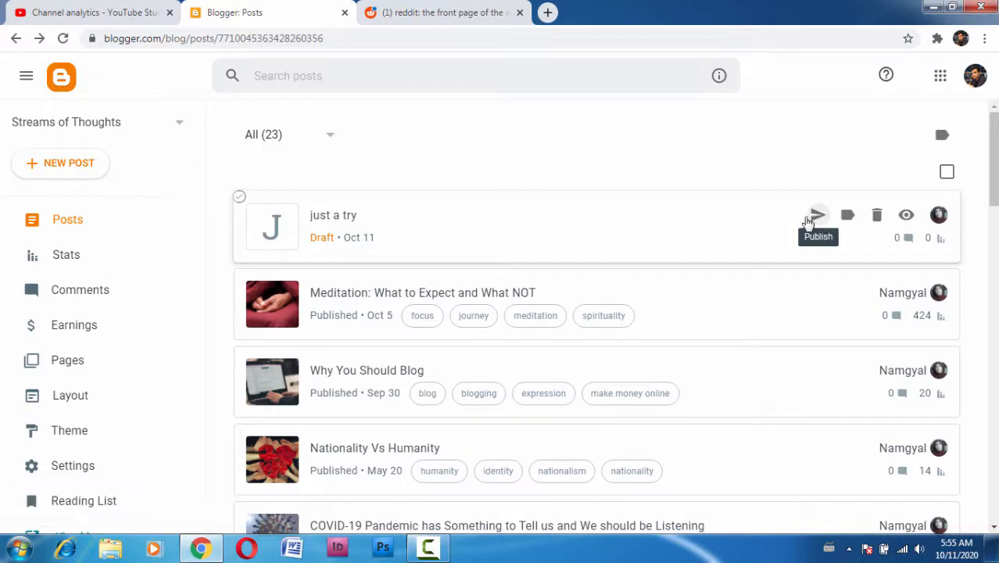
# Reopen the draft and replace its 'just-try' permalink with the custom permalink 'hello'
pyautogui.click(352, 217)
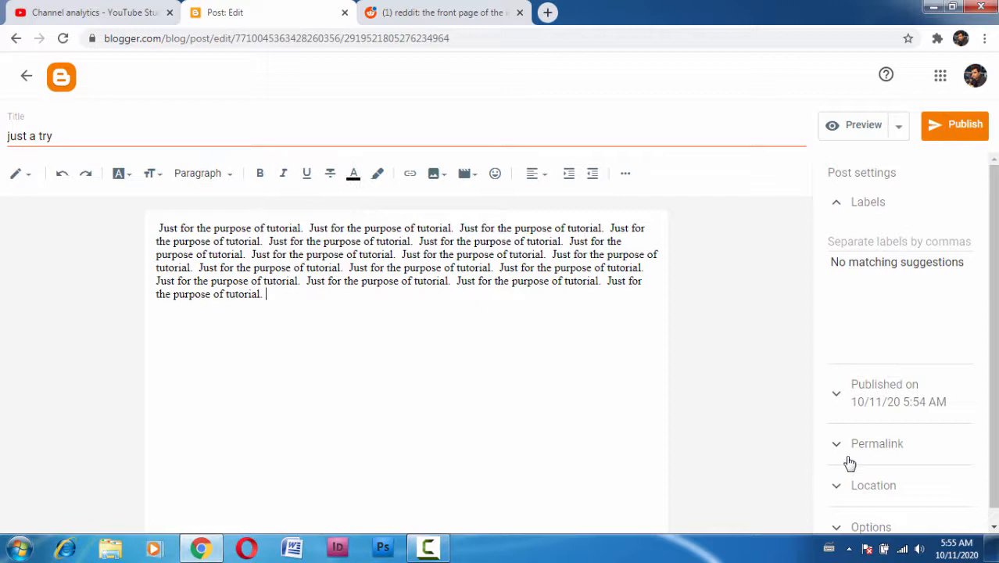
pyautogui.click(836, 444)
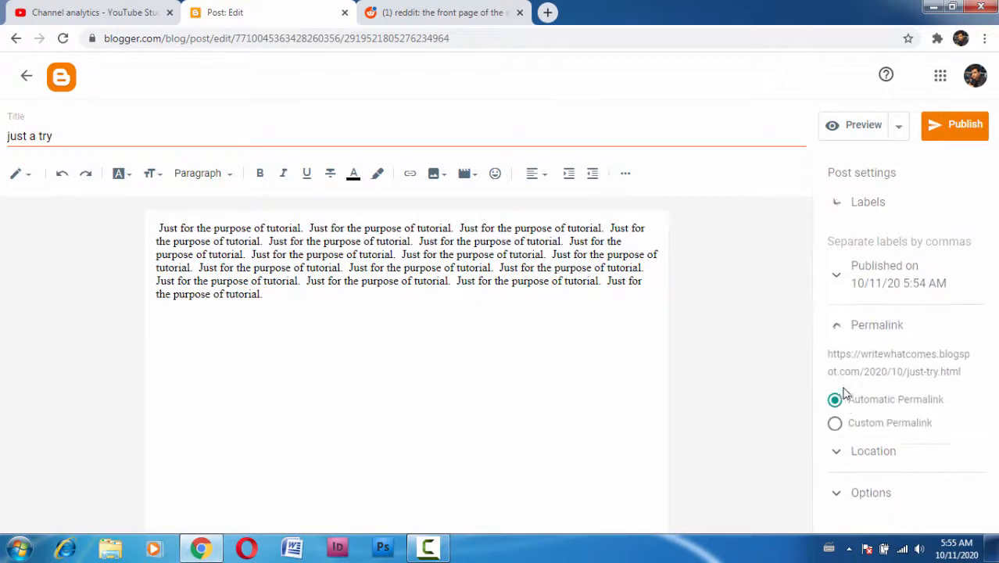
pyautogui.click(835, 401)
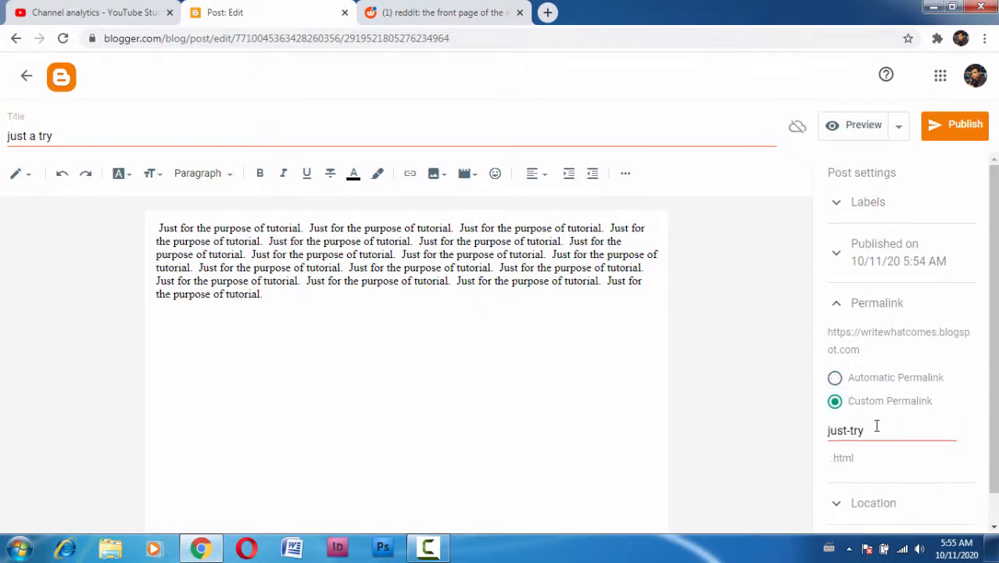
pyautogui.moveTo(875, 428); pyautogui.dragTo(818, 430)
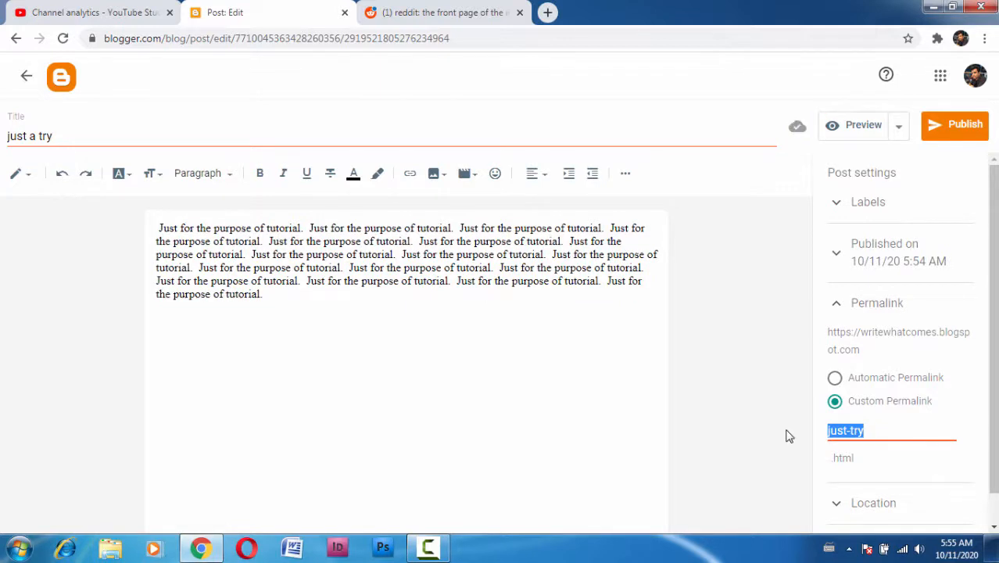
pyautogui.write('hello')
# Publish 'just a try' again with the new permalink and confirm
pyautogui.click(953, 124)
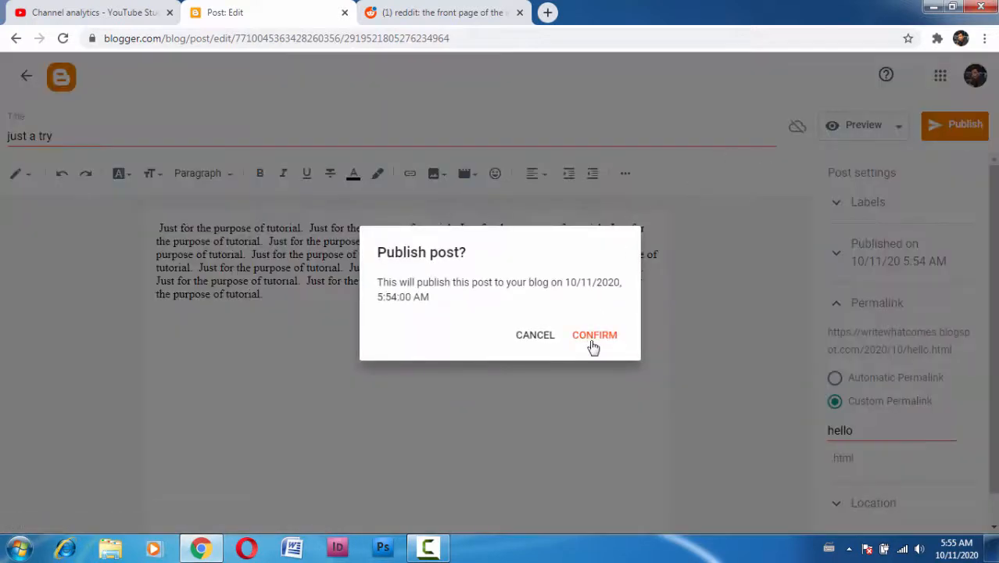
pyautogui.click(594, 336)
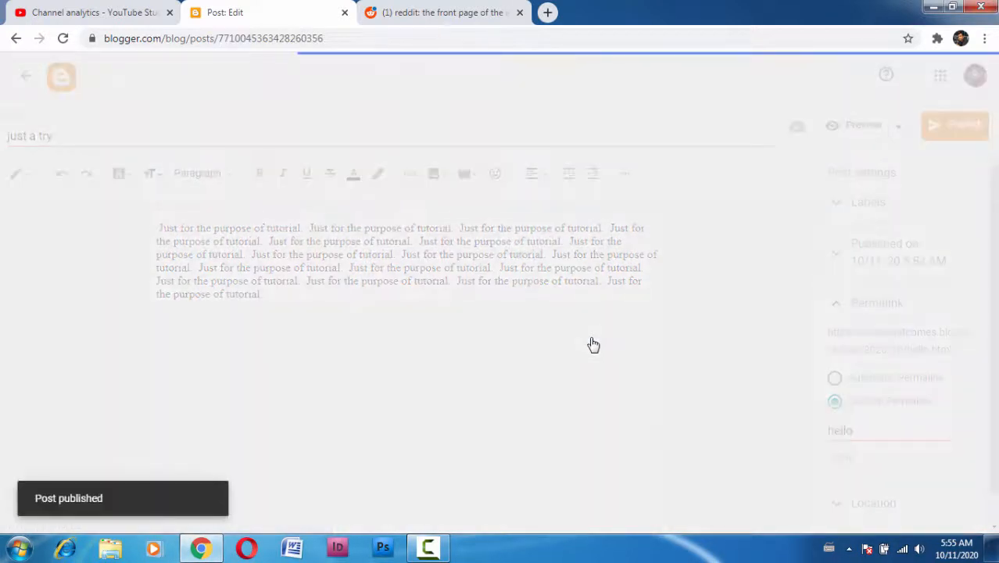